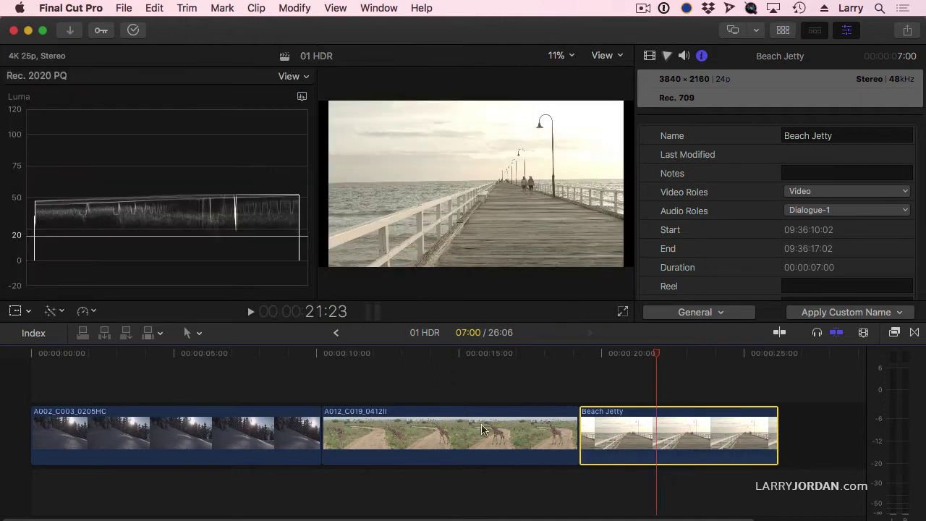
# Step: Hide the video scopes, close the Inspector and show the browser clips in List view
pyautogui.click(470, 437)
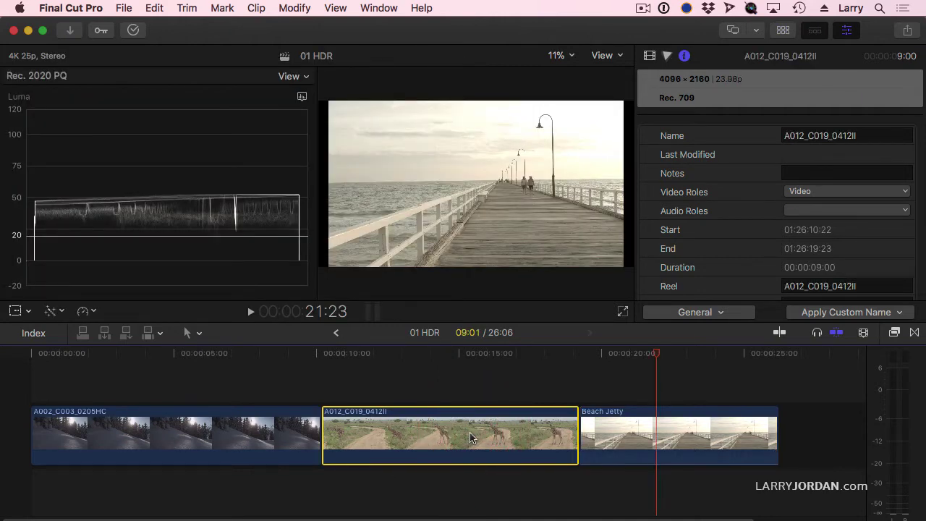
pyautogui.press('super+7')
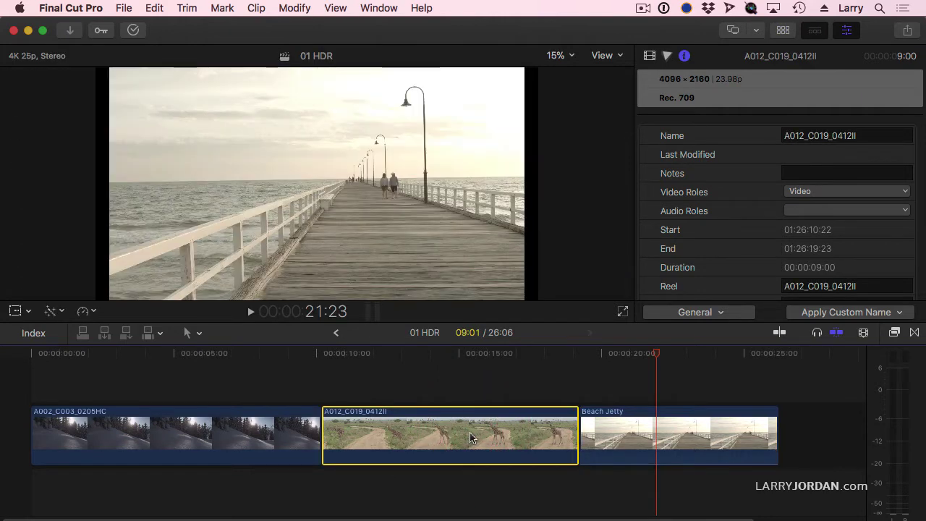
pyautogui.press('super+1')
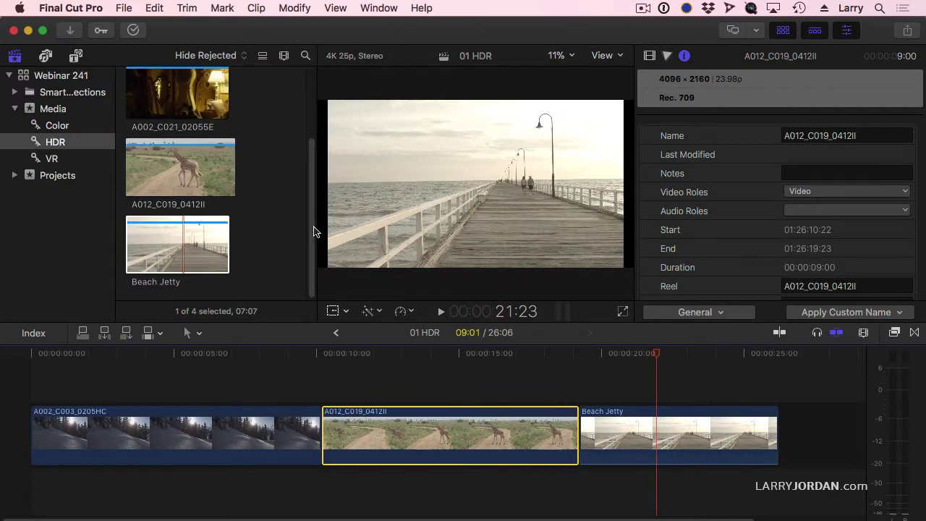
pyautogui.click(847, 31)
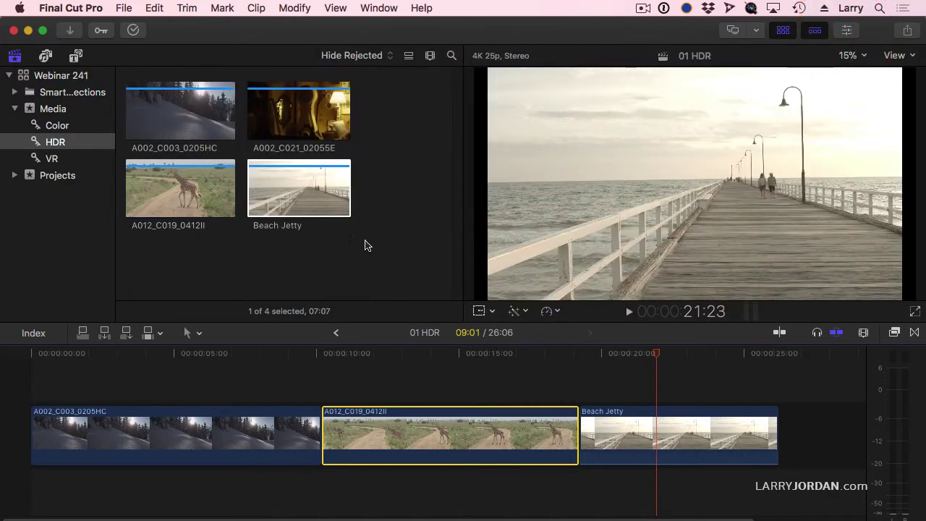
pyautogui.click(363, 244)
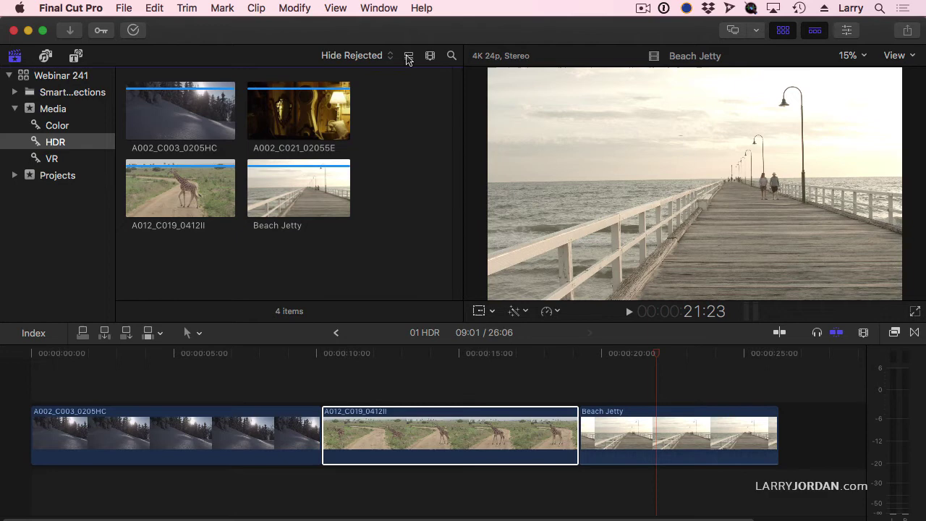
pyautogui.click(408, 56)
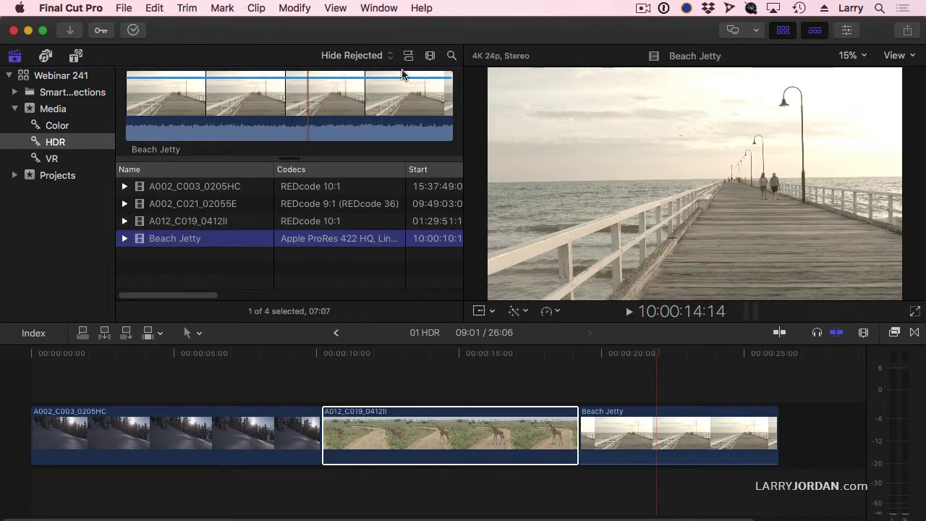
# Step: Re-show the Codecs column and reorder the columns so Codecs sits right after Name
pyautogui.rightClick(331, 175)
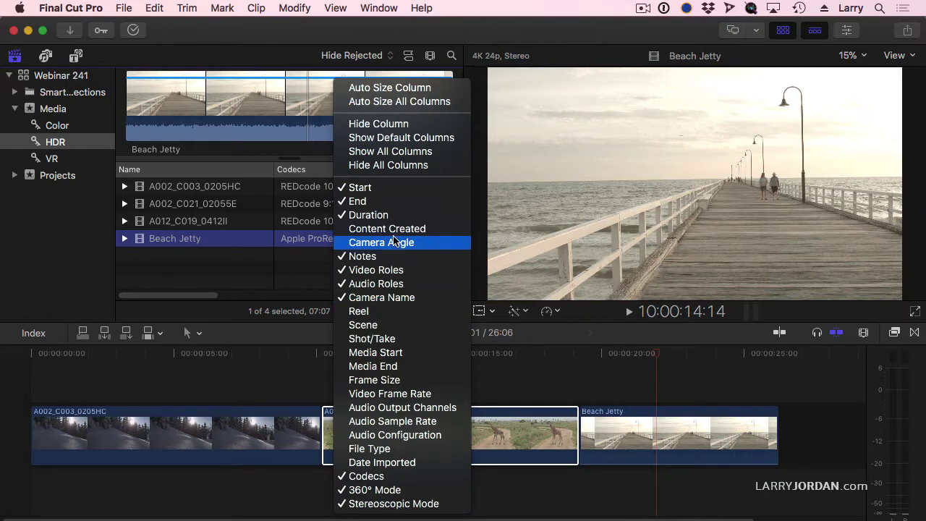
pyautogui.click(387, 476)
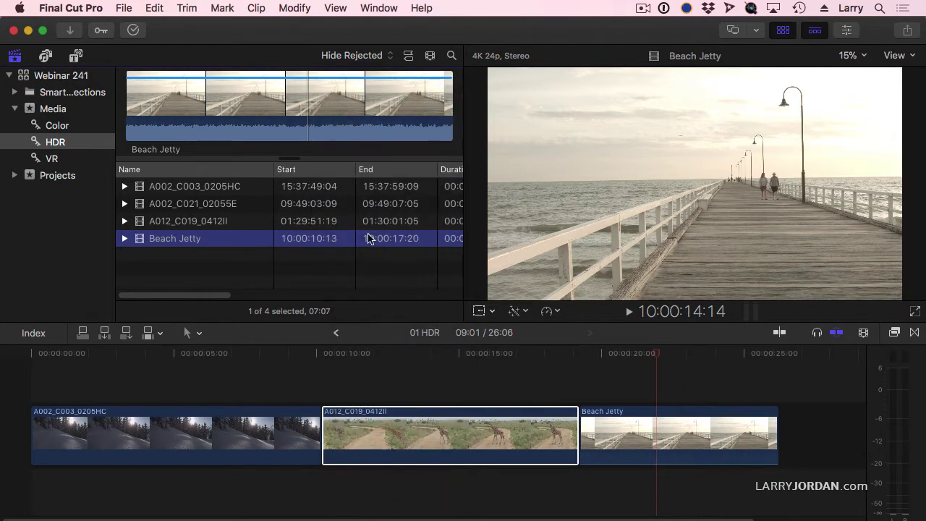
pyautogui.rightClick(309, 171)
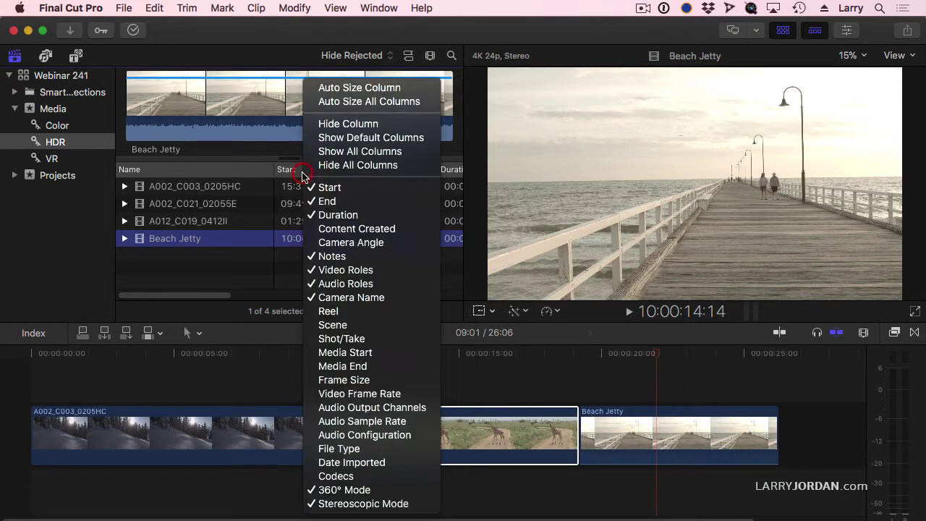
pyautogui.click(361, 478)
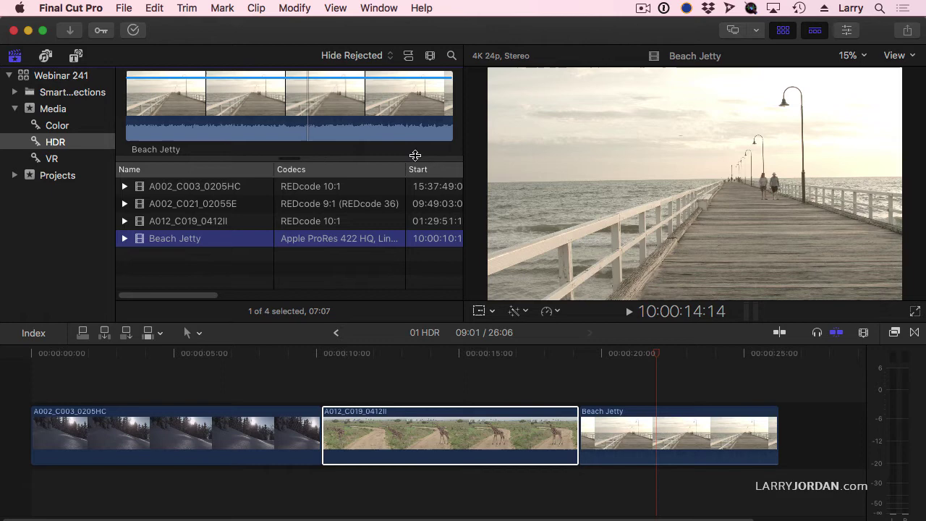
pyautogui.moveTo(430, 172); pyautogui.dragTo(268, 167)
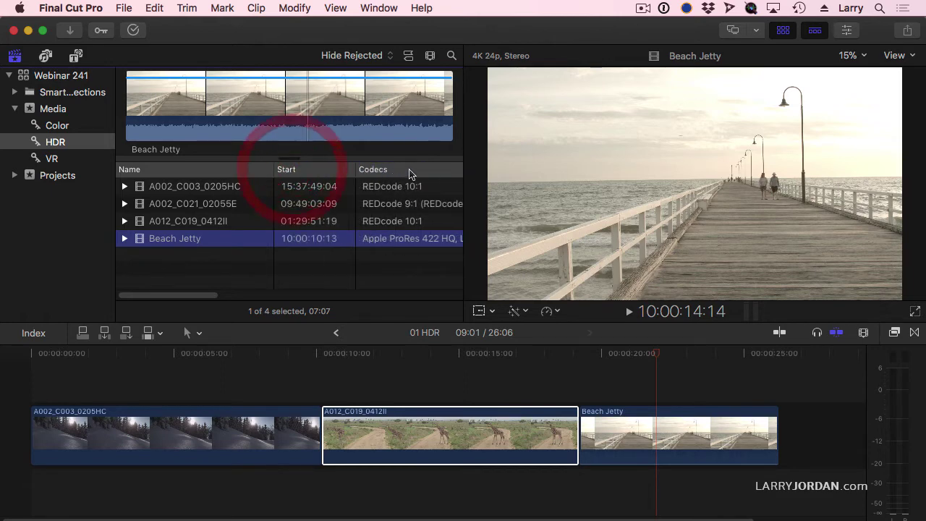
pyautogui.moveTo(366, 169); pyautogui.dragTo(312, 170)
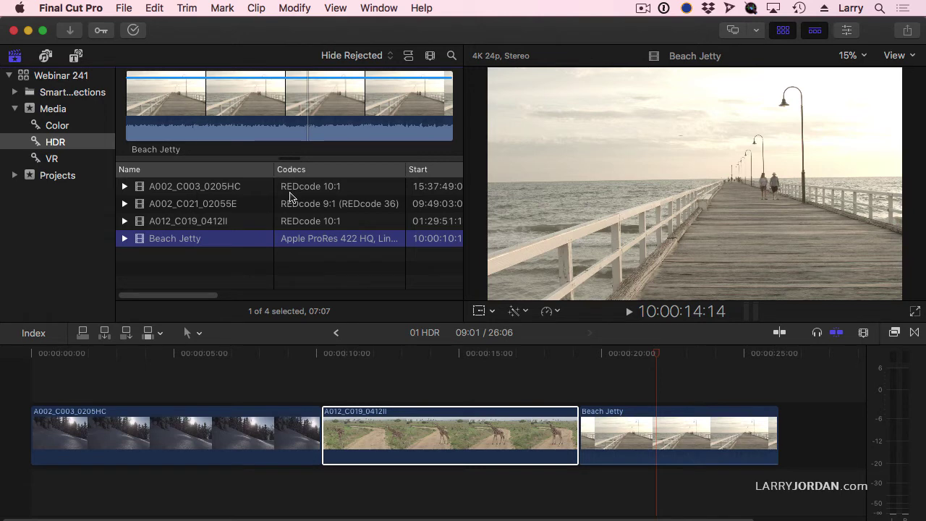
# Step: Preview A002_C021_02055E, A012_C019_0412II and Beach Jetty, then move to the giraffe clip's 14:06 timeline position
pyautogui.click(291, 206)
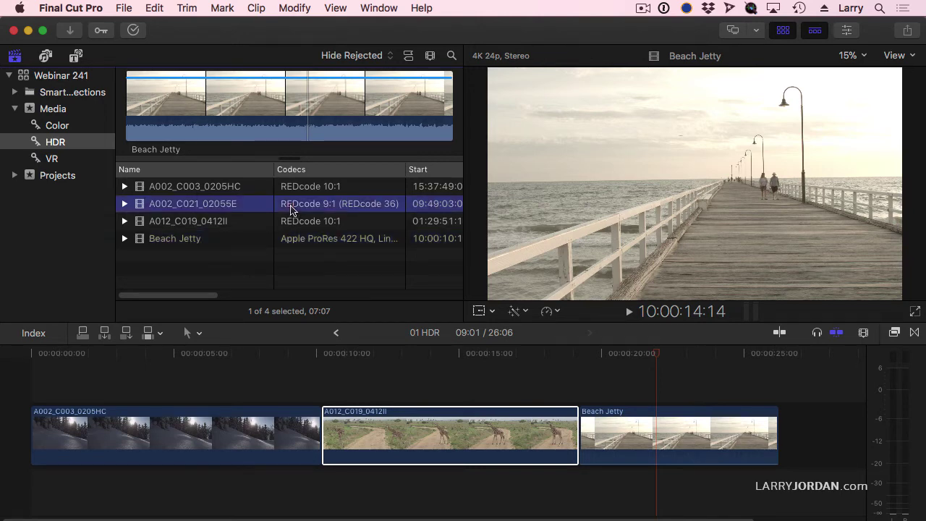
pyautogui.click(292, 220)
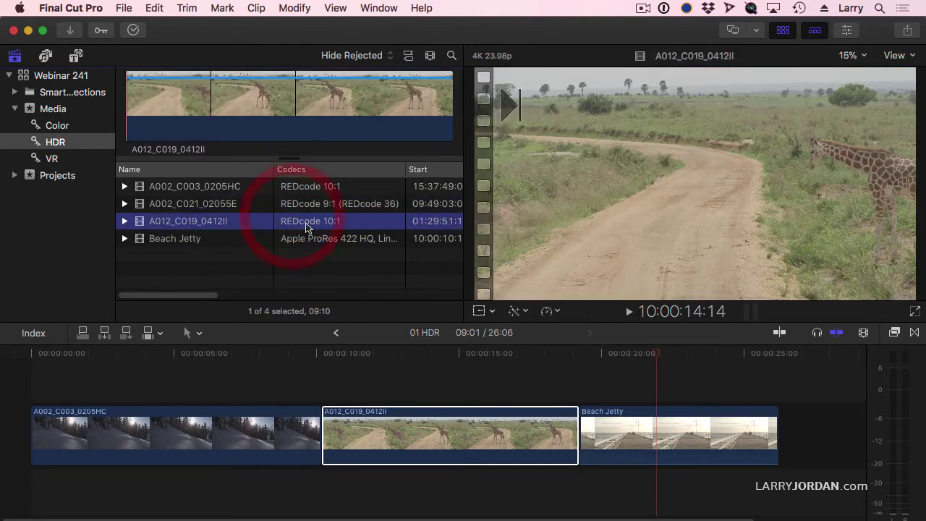
pyautogui.click(312, 239)
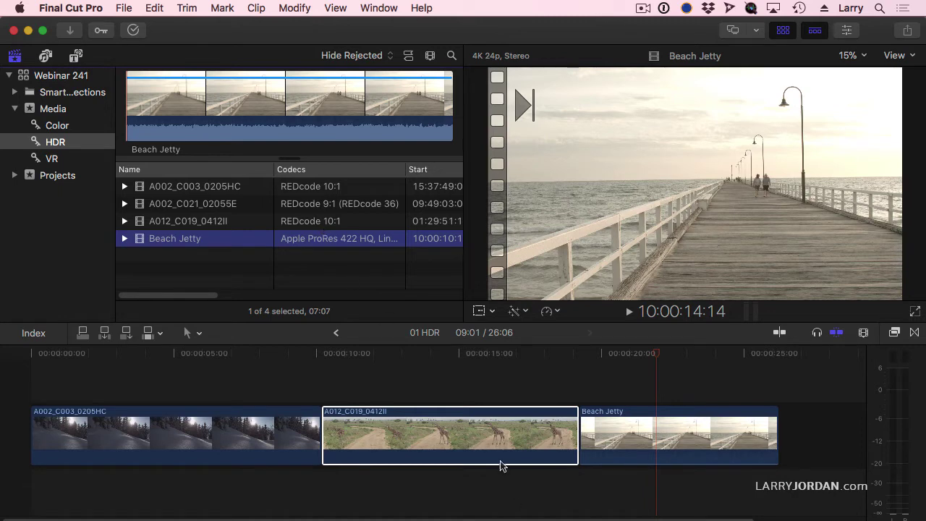
pyautogui.click(439, 353)
# Step: Select the giraffe clip, scroll through its Info inspector fields and open the metadata views list
pyautogui.click(451, 431)
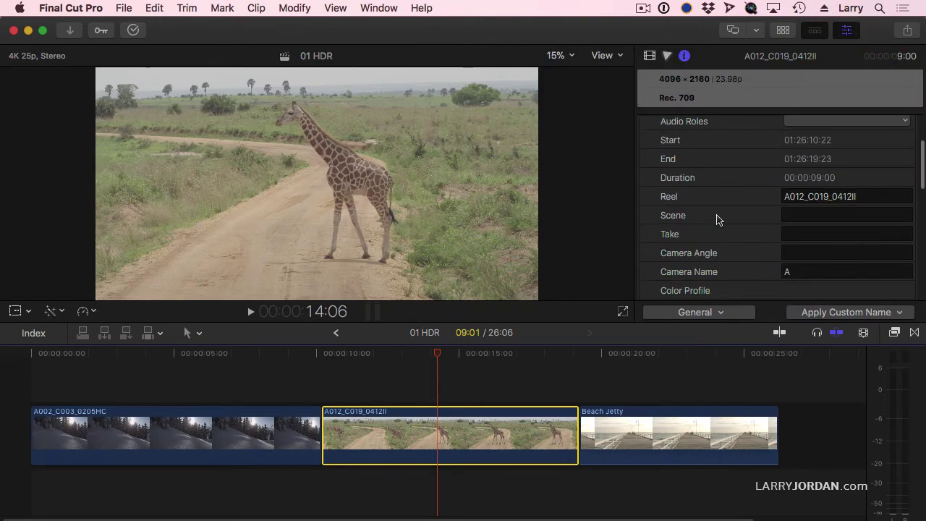
pyautogui.scroll(-3, 719, 220)
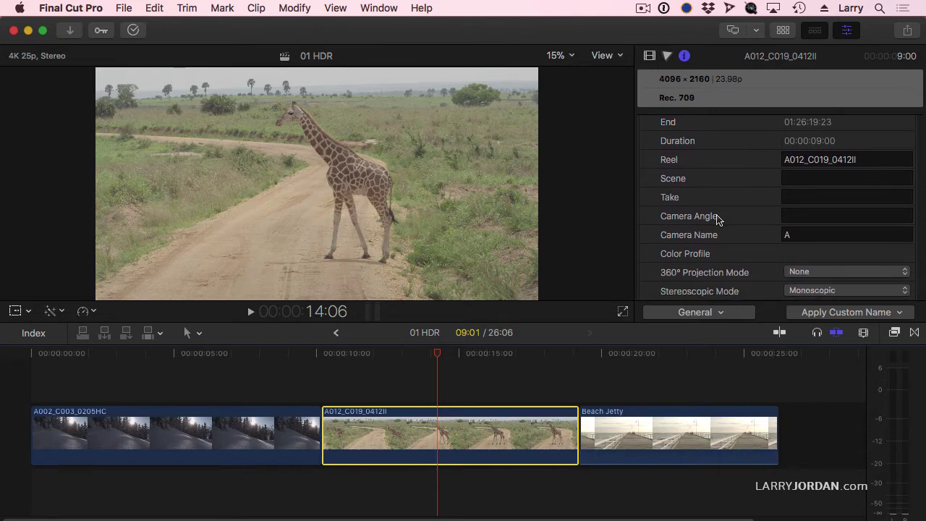
pyautogui.scroll(-10, 718, 219)
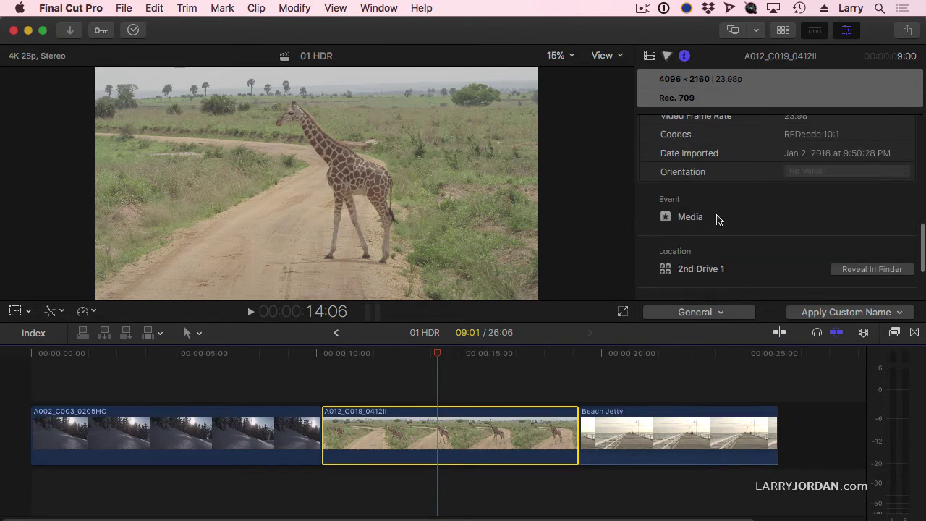
pyautogui.scroll(-2, 719, 220)
pyautogui.scroll(10, 718, 219)
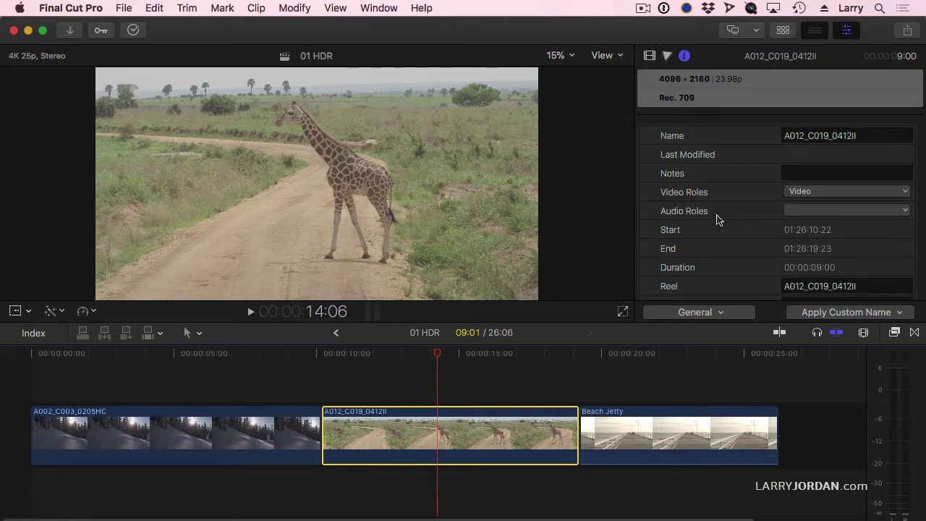
pyautogui.click(720, 314)
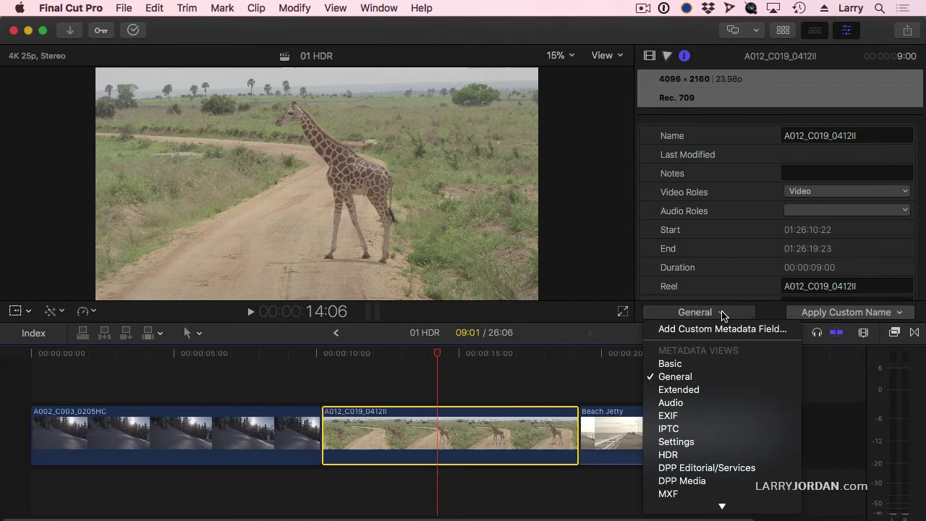
pyautogui.scroll(-2, 673, 480)
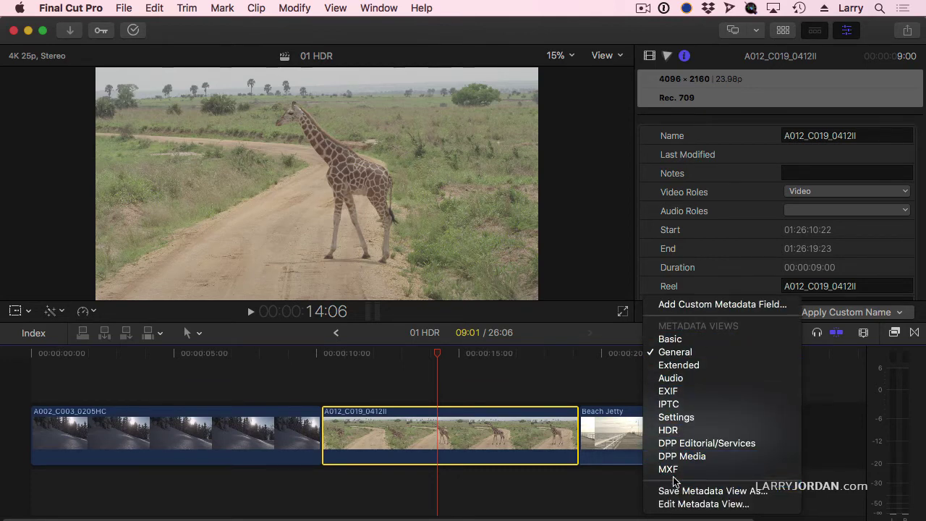
# Step: In Edit Metadata View, filter to Video Properties and check Camera LUT for the General view
pyautogui.click(751, 505)
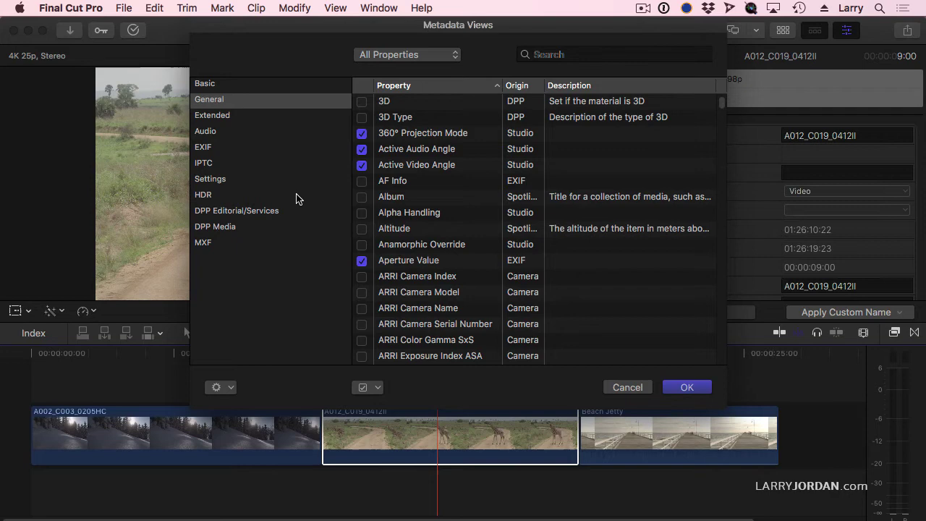
pyautogui.click(441, 56)
pyautogui.click(443, 69)
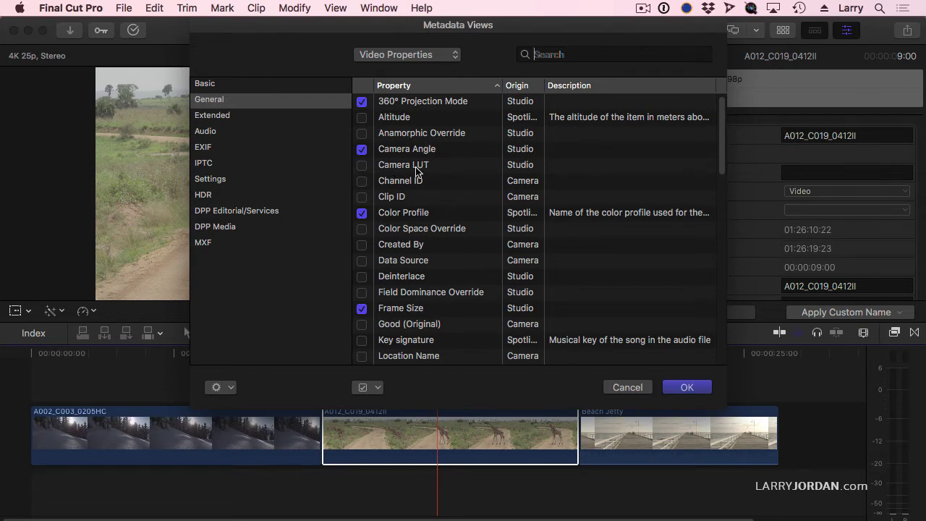
pyautogui.click(361, 166)
pyautogui.click(362, 165)
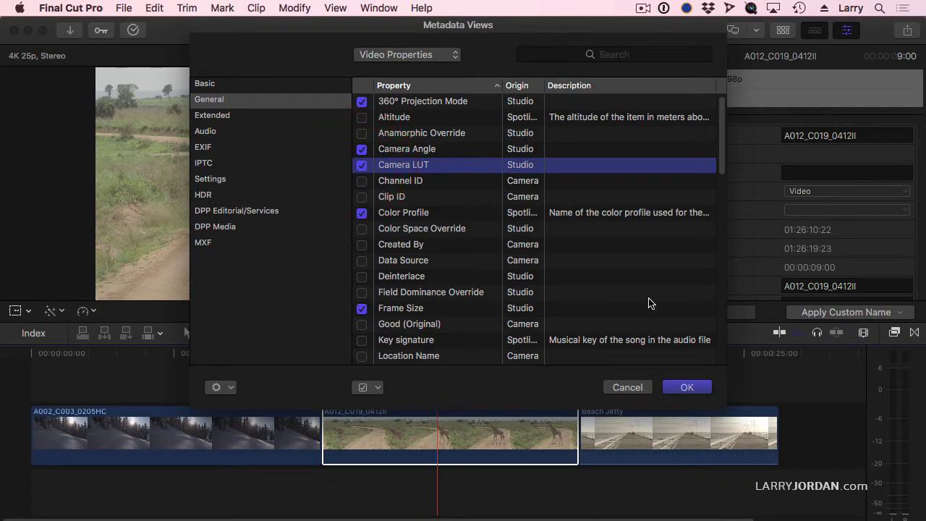
pyautogui.click(697, 387)
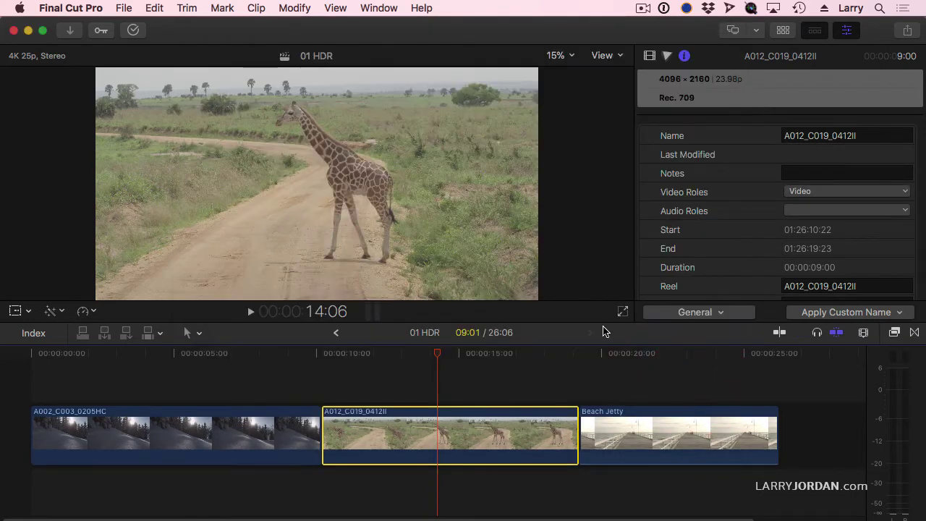
# Step: Scroll to the giraffe clip's Camera LUT field, set to None, and open its LUT list
pyautogui.scroll(-3, 714, 226)
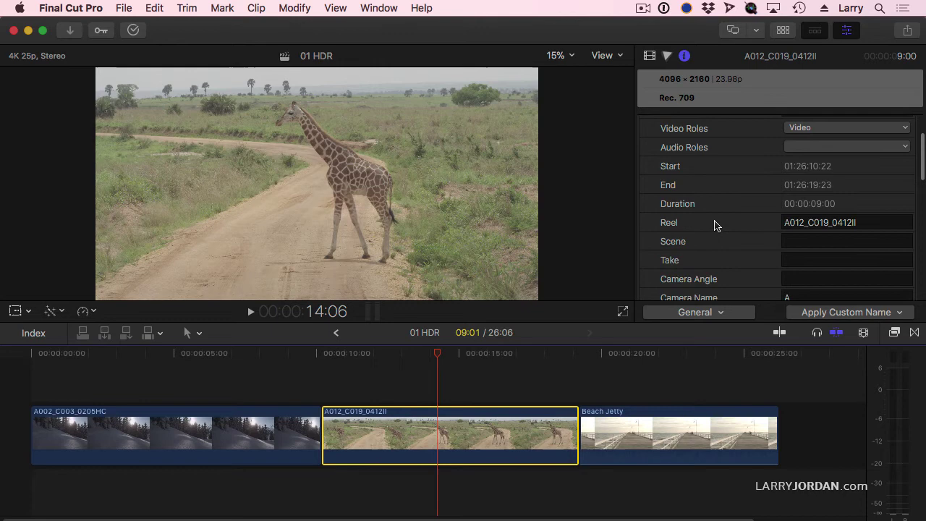
pyautogui.scroll(-5, 714, 226)
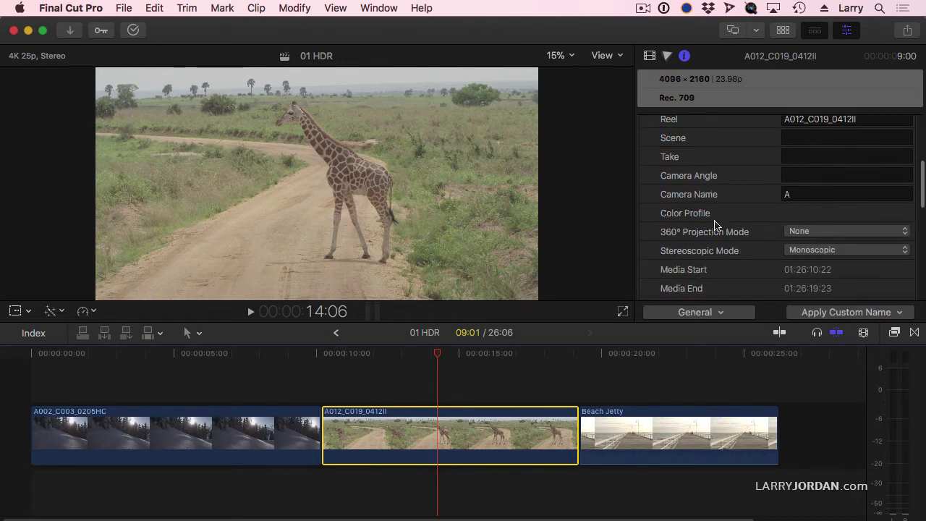
pyautogui.scroll(-5, 714, 226)
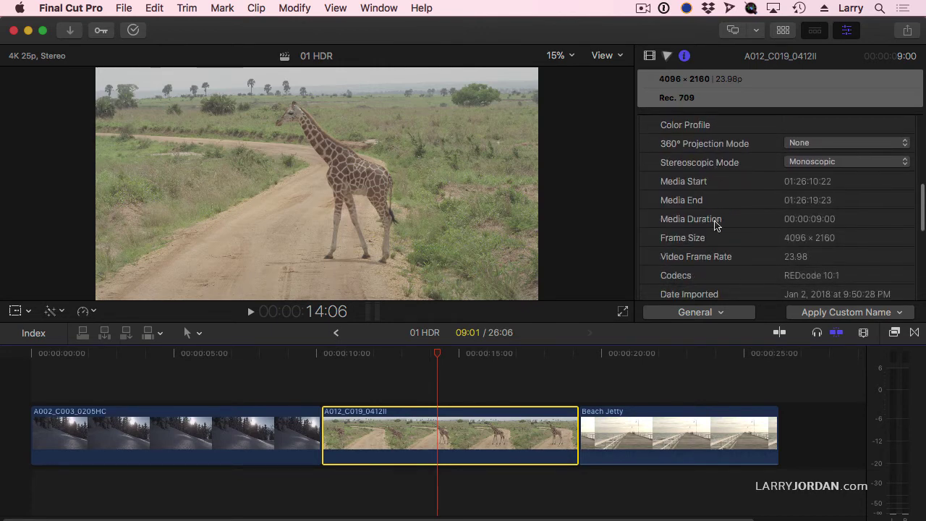
pyautogui.scroll(-8, 752, 250)
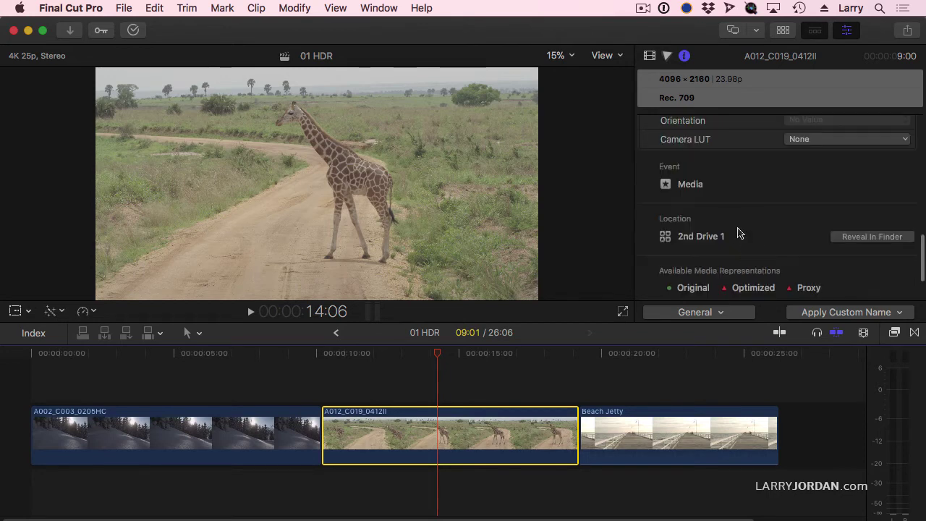
pyautogui.scroll(3, 731, 224)
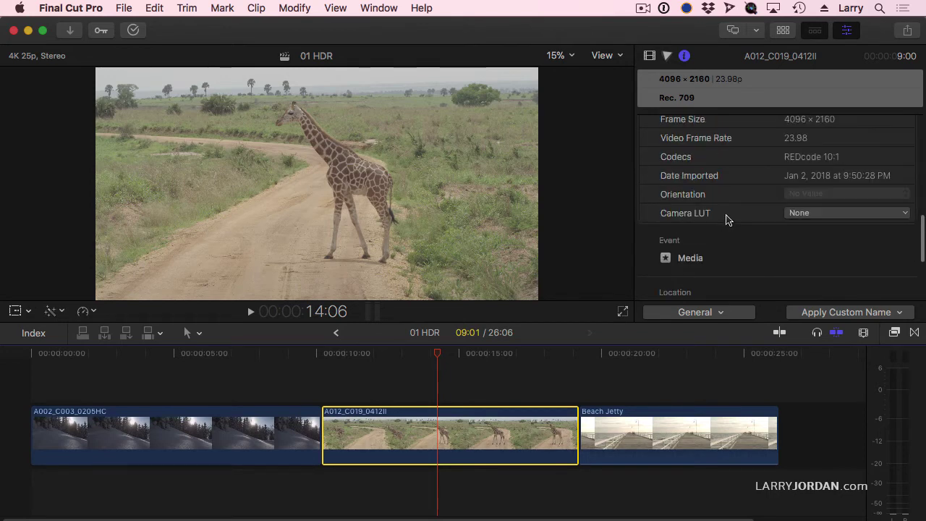
pyautogui.click(815, 212)
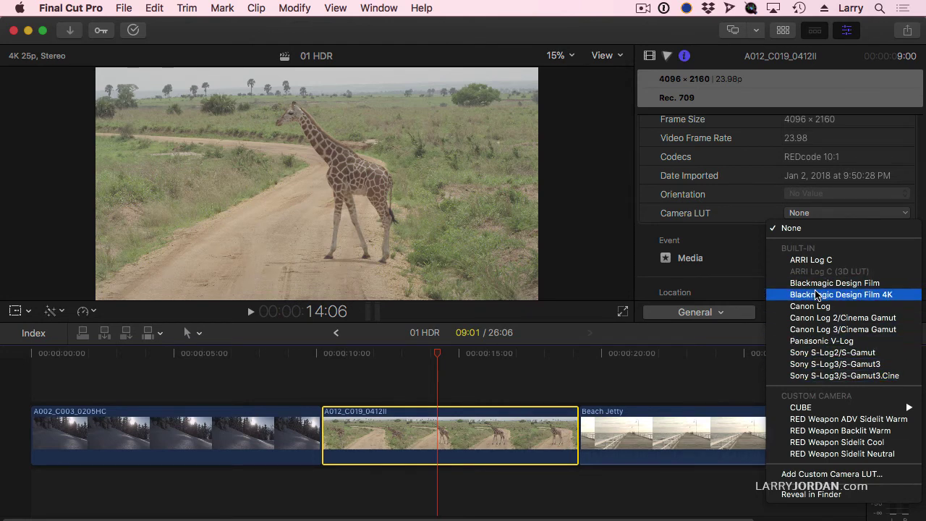
# Step: Move Final Cut aside, view the four RED Weapon .cube files in the desktop CUBE folder, then close it
pyautogui.press('Escape')
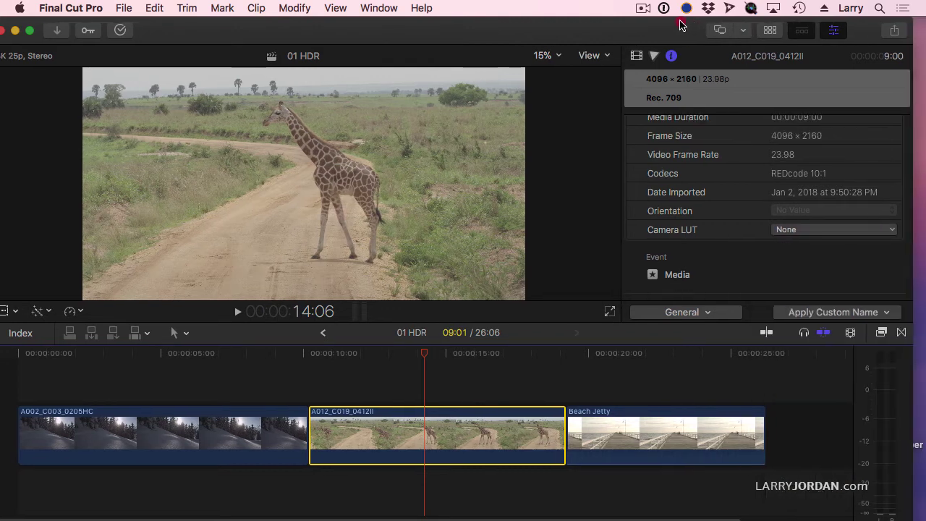
pyautogui.moveTo(680, 26); pyautogui.dragTo(612, 26)
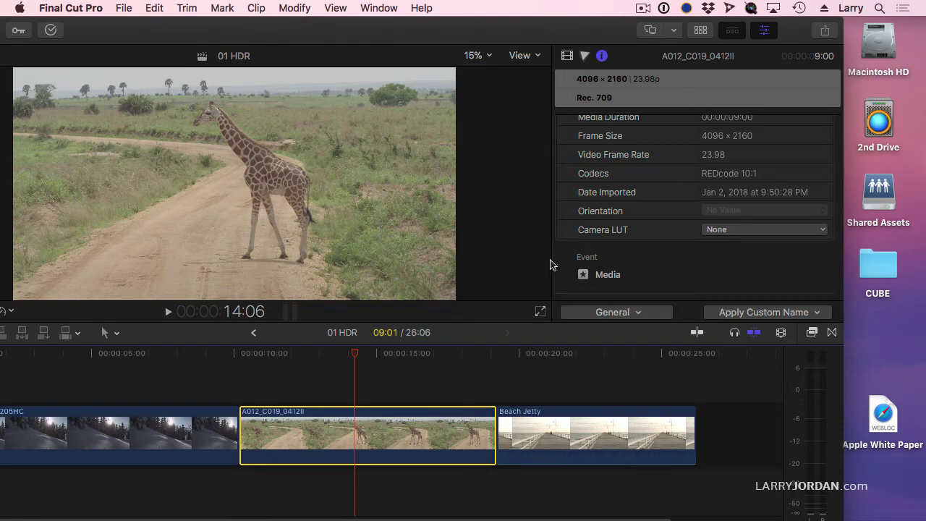
pyautogui.click(883, 271)
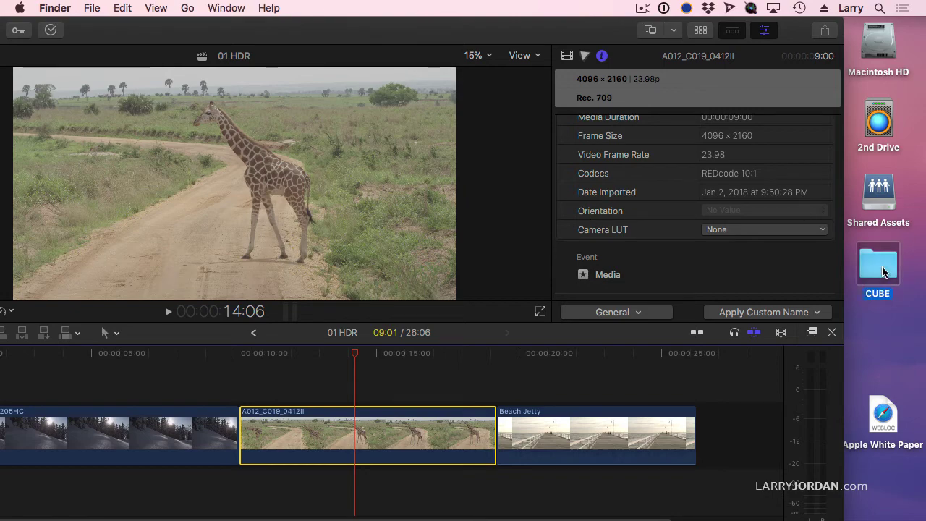
pyautogui.doubleClick(883, 271)
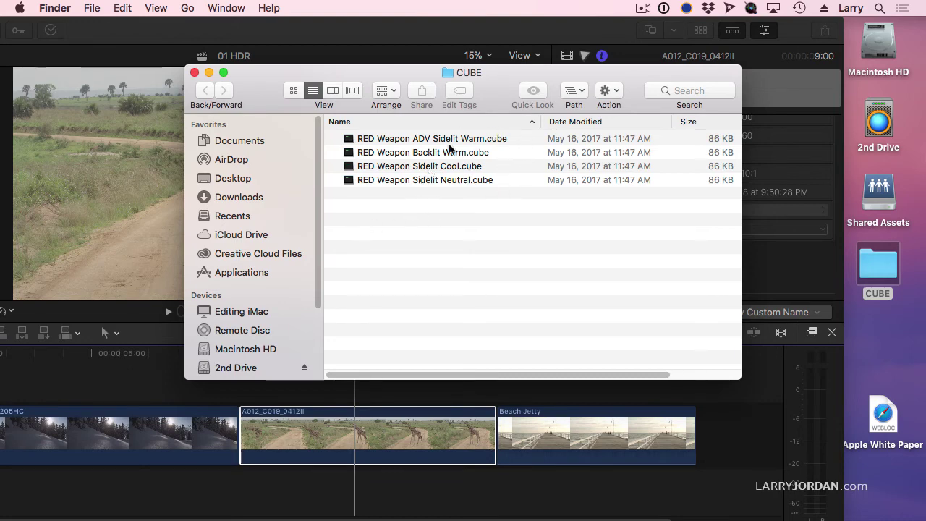
pyautogui.click(194, 73)
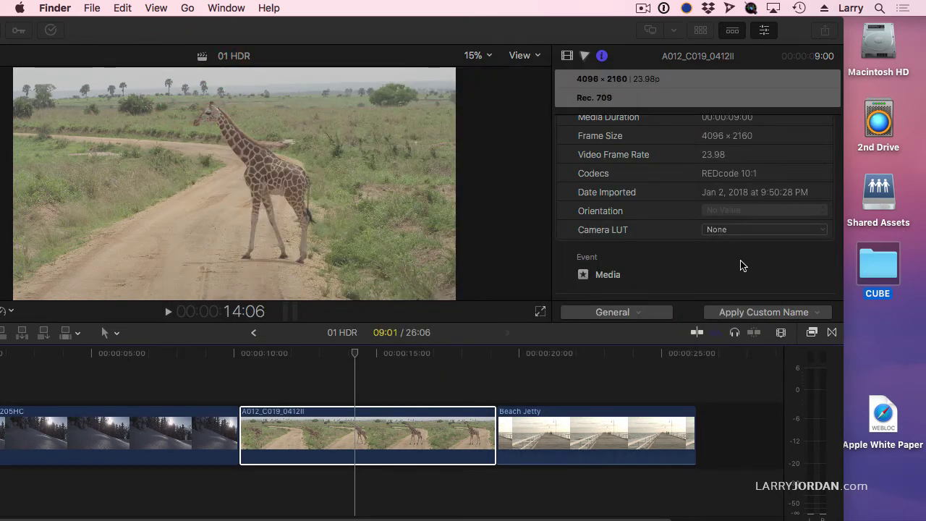
# Step: Add the four RED Weapon .cube files from the CUBE folder as custom camera LUTs
pyautogui.click(741, 262)
pyautogui.moveTo(571, 19); pyautogui.dragTo(653, 20)
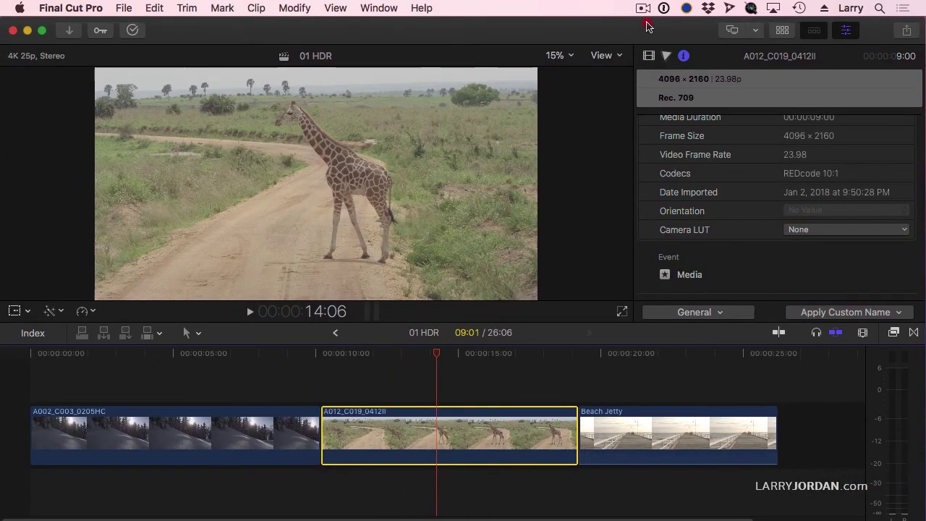
pyautogui.click(822, 230)
pyautogui.moveTo(828, 518)
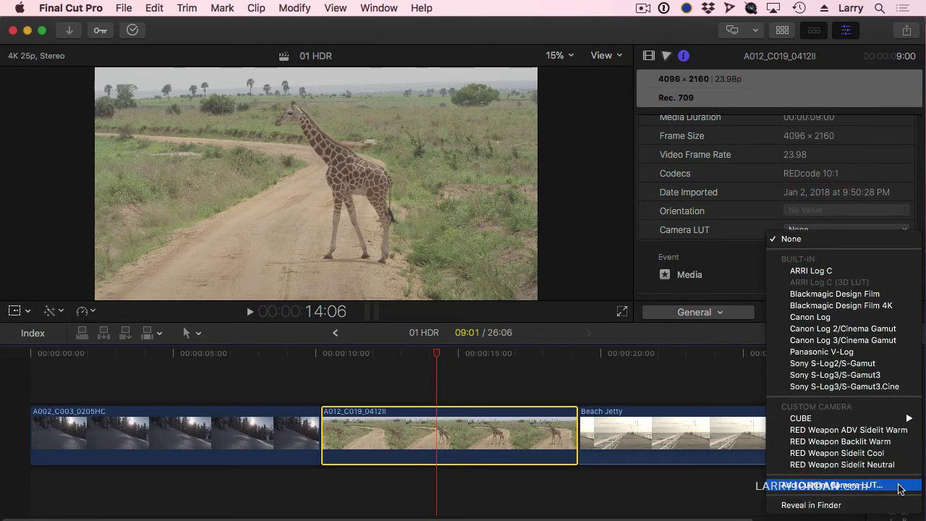
pyautogui.click(900, 489)
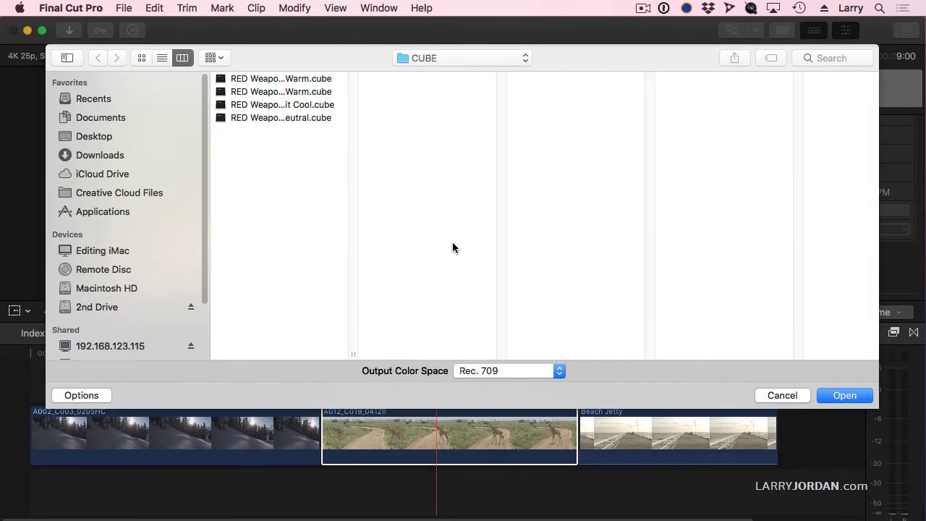
pyautogui.moveTo(252, 158); pyautogui.dragTo(262, 63)
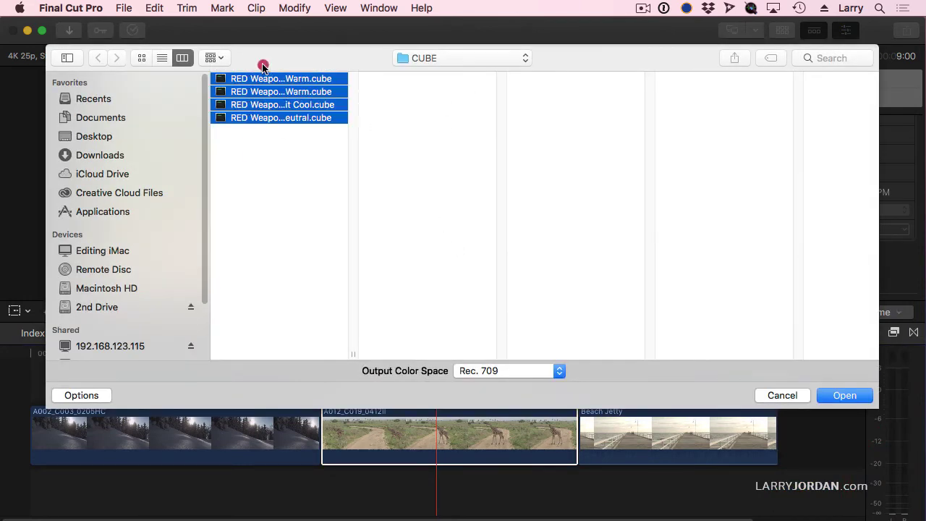
pyautogui.click(796, 398)
pyautogui.click(822, 232)
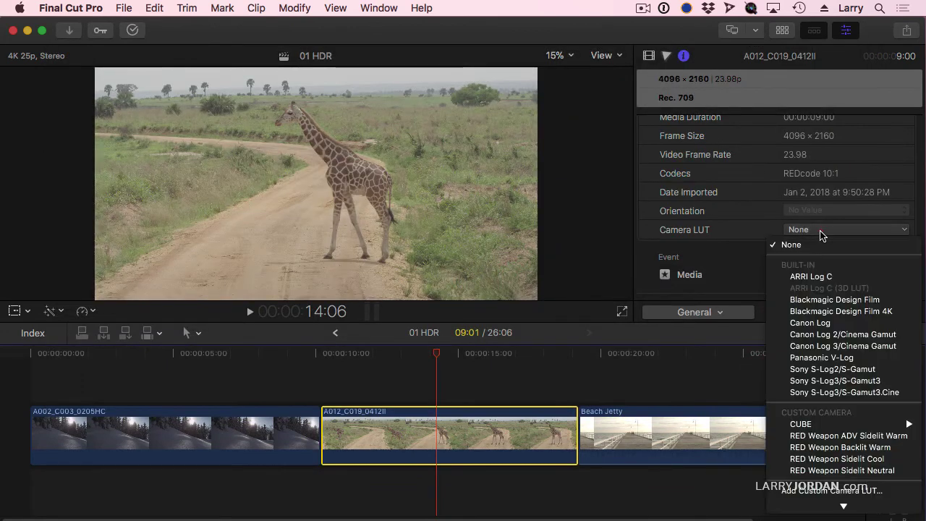
# Step: Try ADV Sidelit Warm, Backlit Warm and Sidelit Cool, then settle on RED Weapon Sidelit Neutral
pyautogui.click(831, 436)
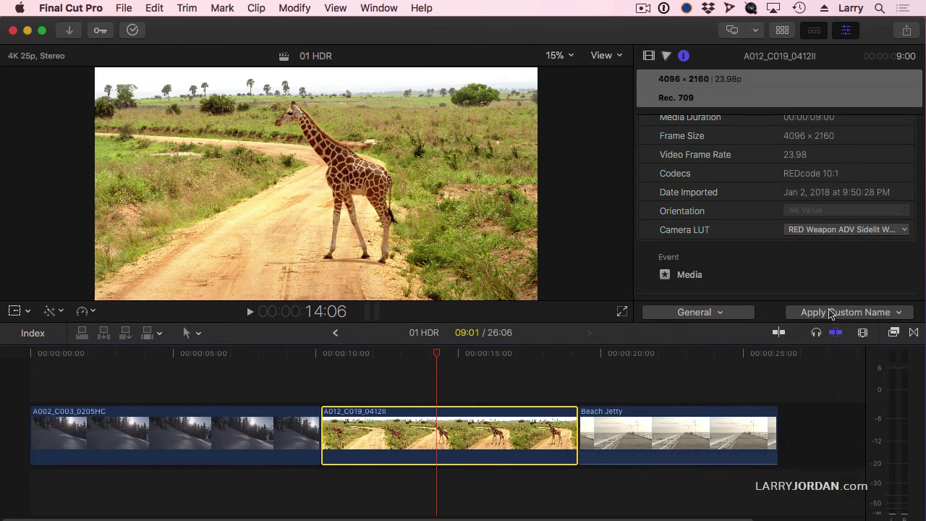
pyautogui.click(833, 230)
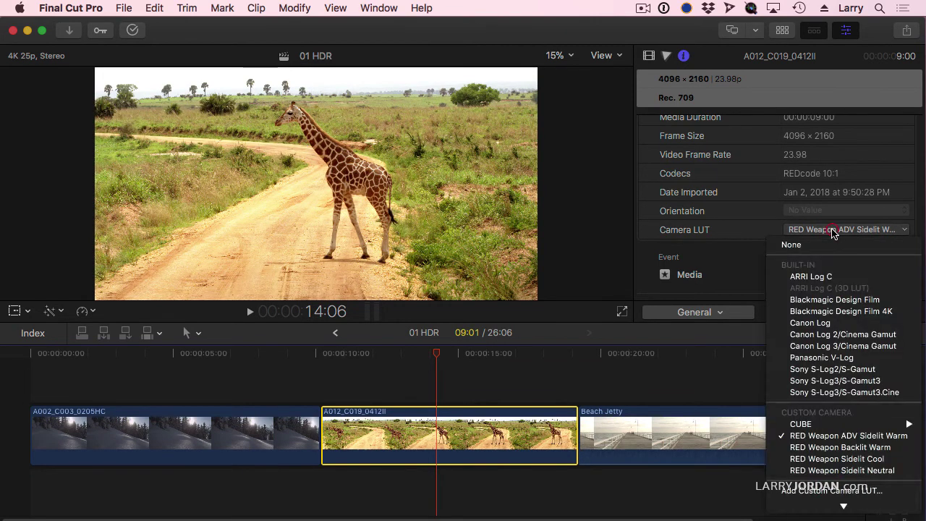
pyautogui.click(876, 448)
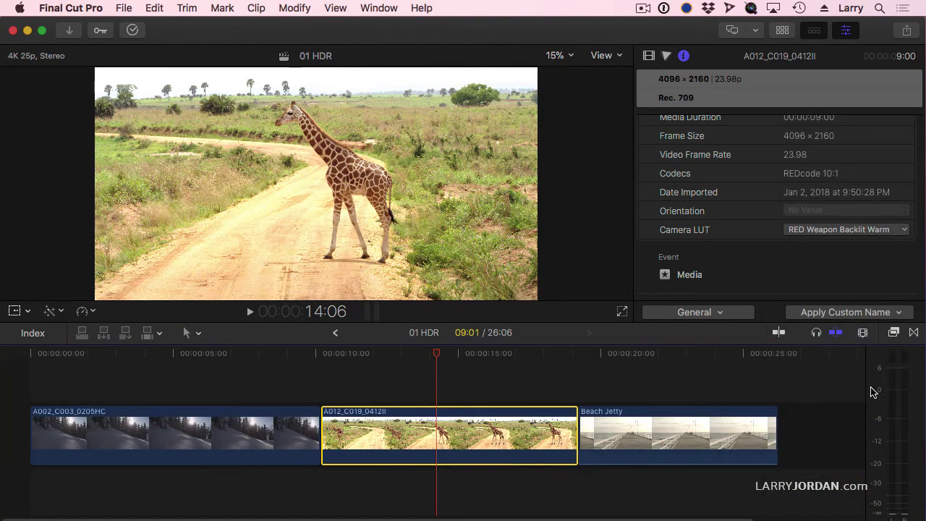
pyautogui.click(828, 232)
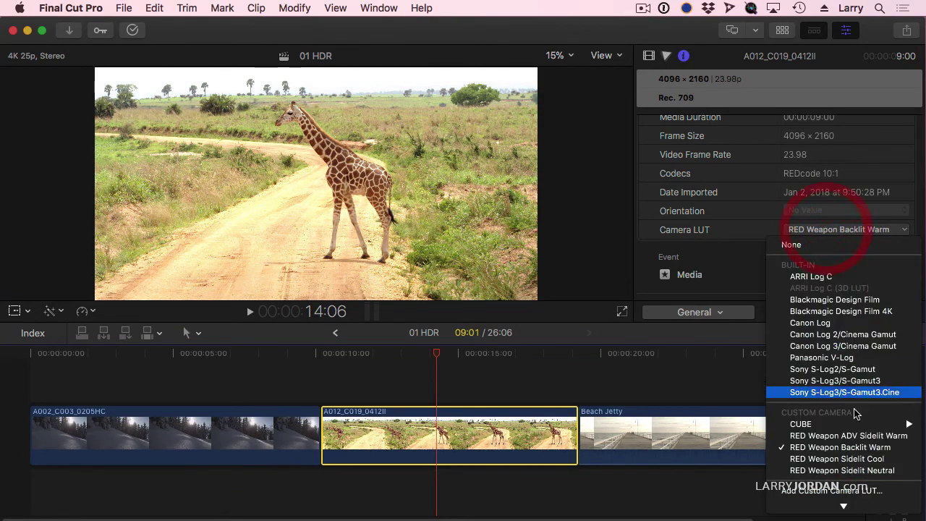
pyautogui.click(872, 461)
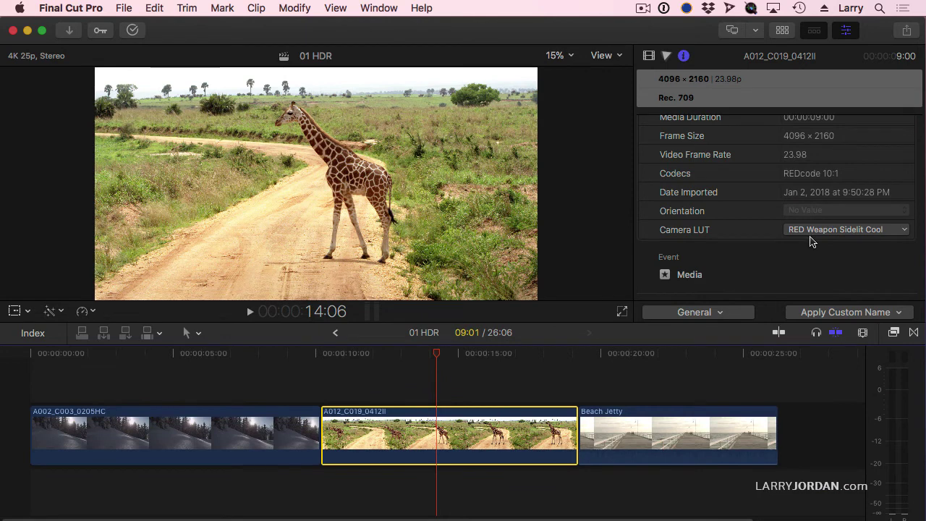
pyautogui.click(817, 231)
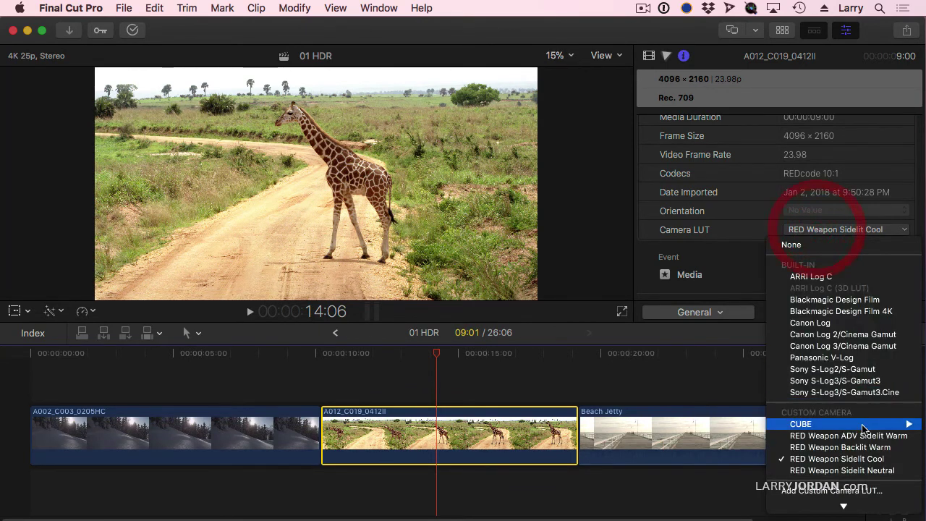
pyautogui.click(900, 469)
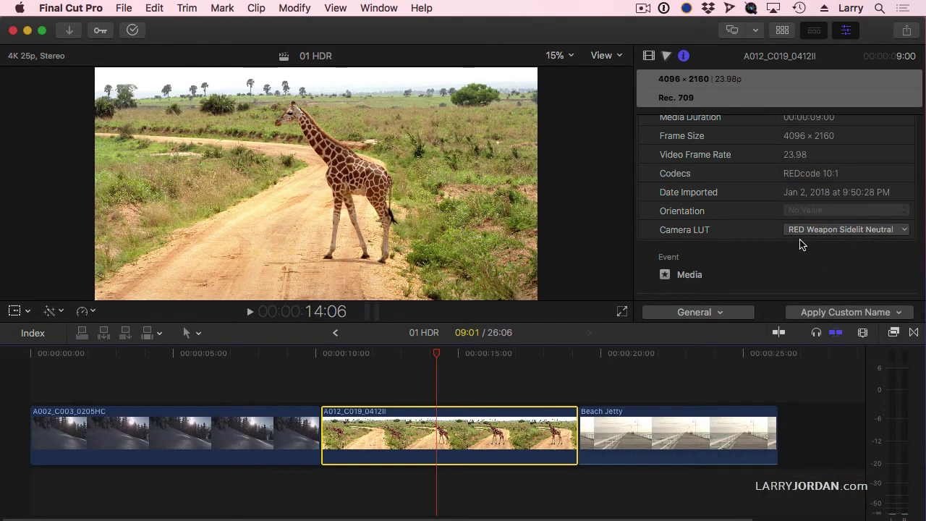